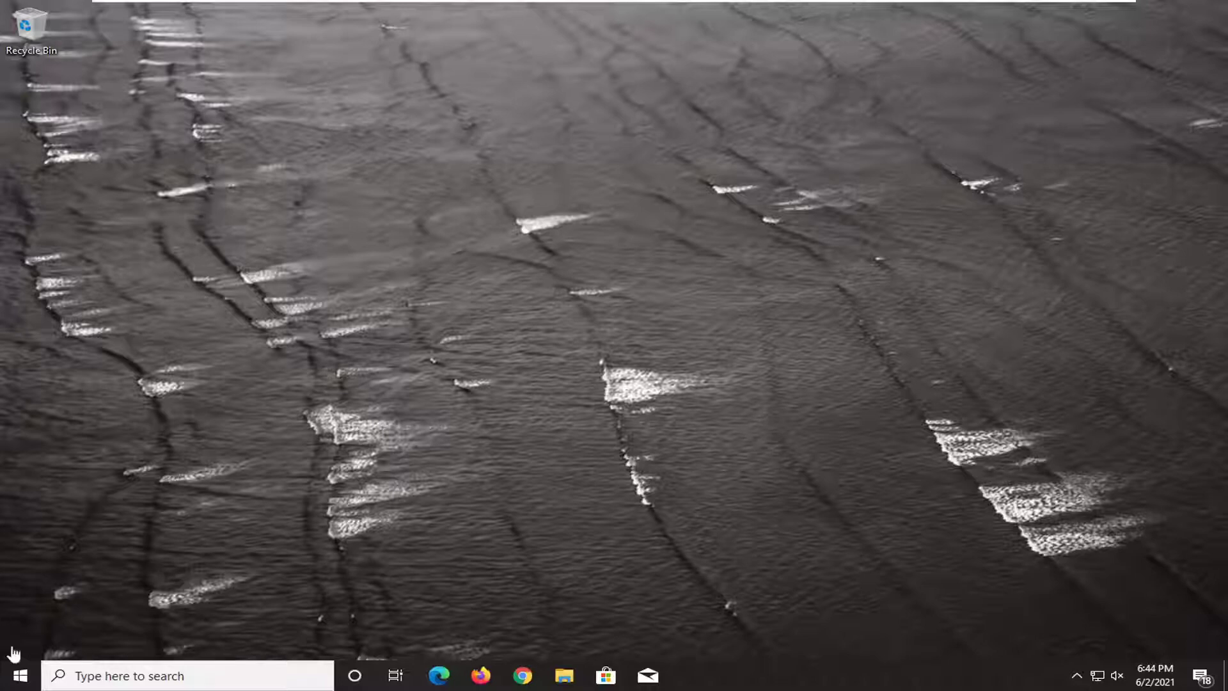
- Search Start for the %AppData% Quick Launch\User Pinned\TaskBar path and open that folder
click(8, 684)
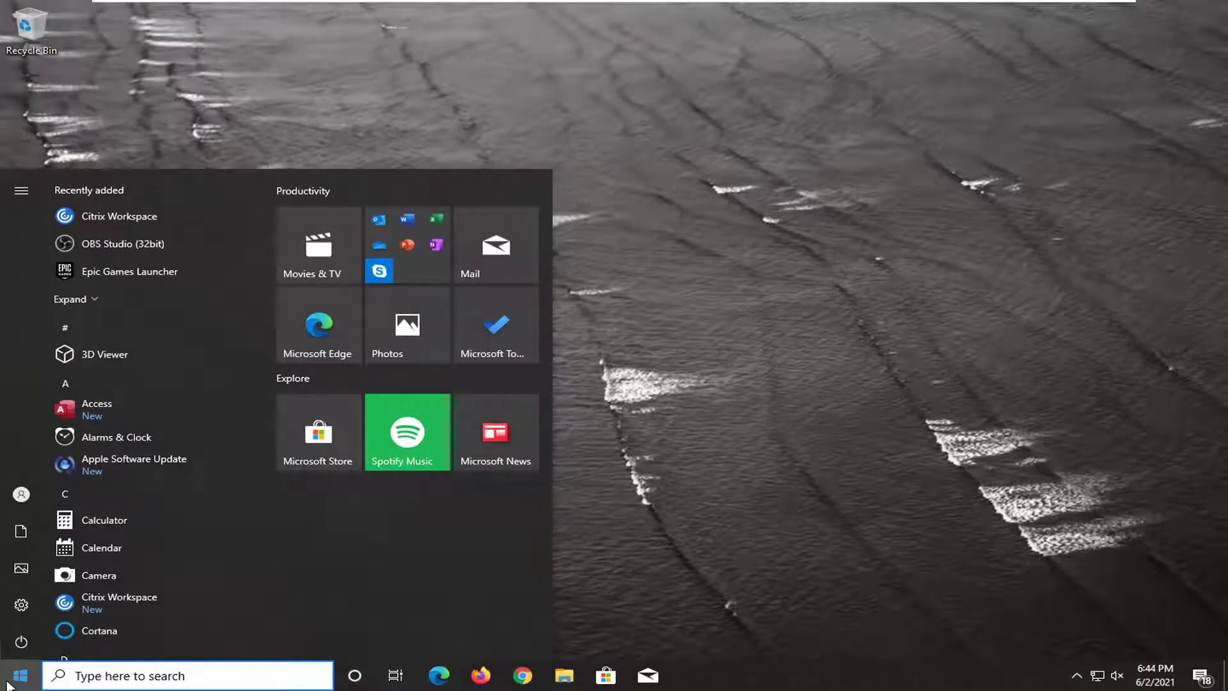
text(%AppData%\Microsoft\Internet Explorer\Quick Launch\User Pinned\TaskBar)
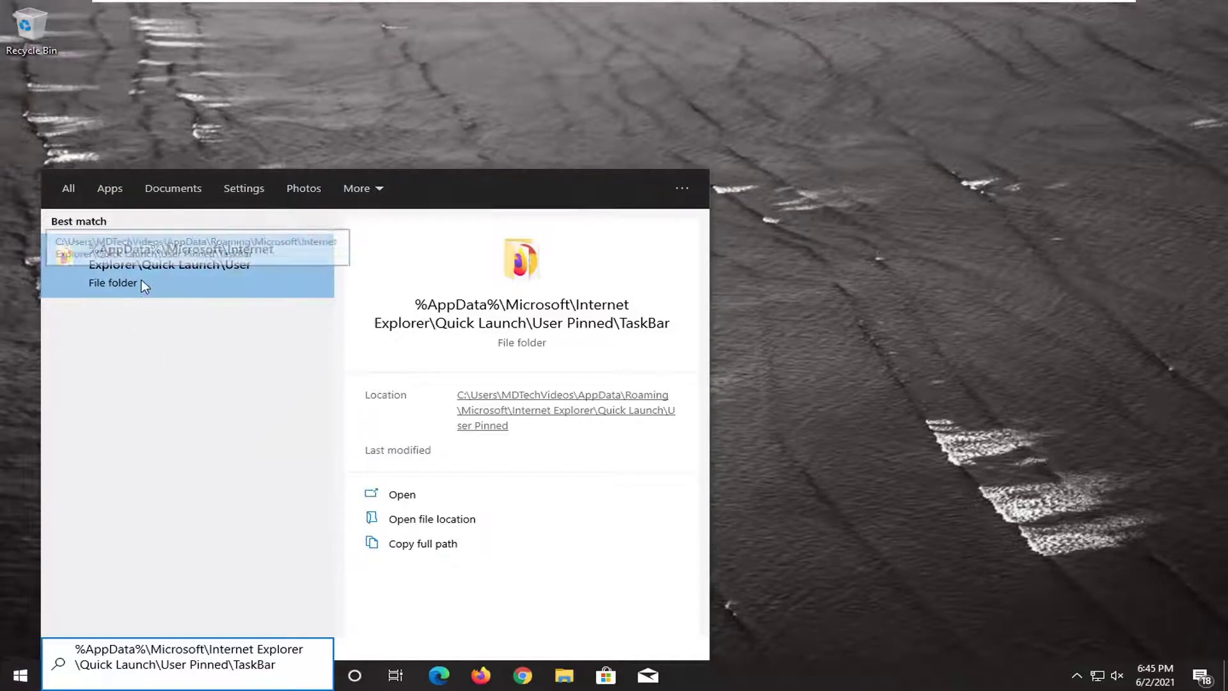
click(124, 268)
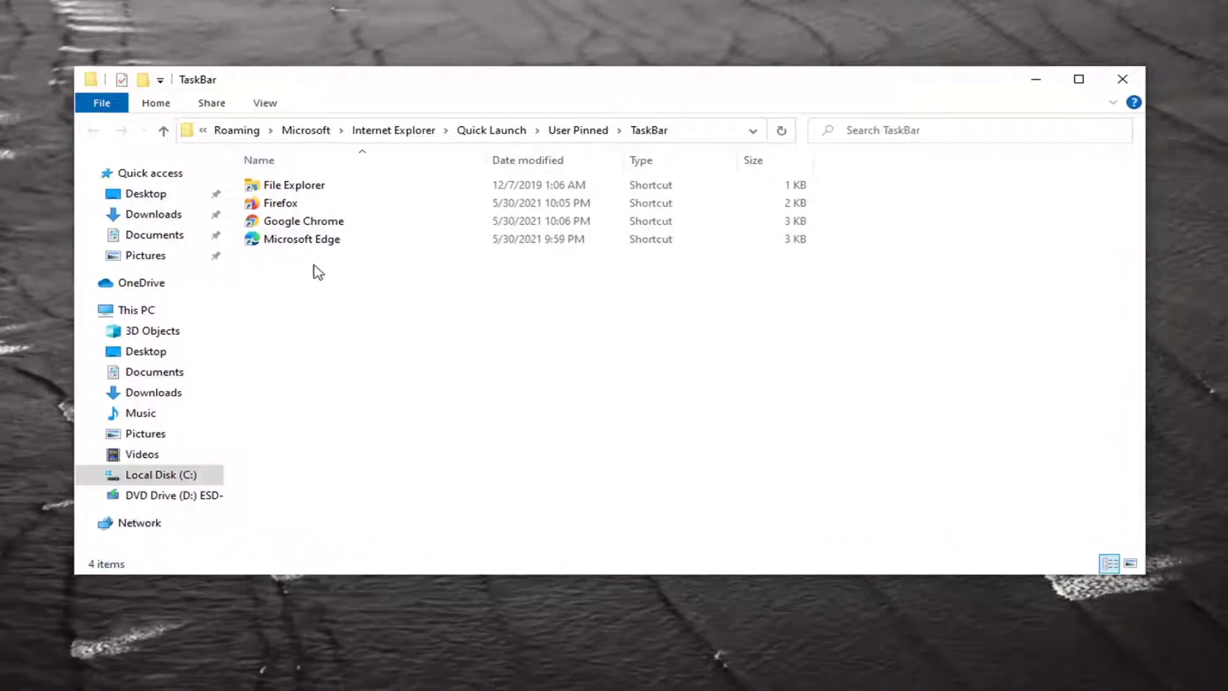
- Delete the Google Chrome shortcut, then the three remaining shortcuts, from the TaskBar folder
click(290, 221)
right_click(290, 222)
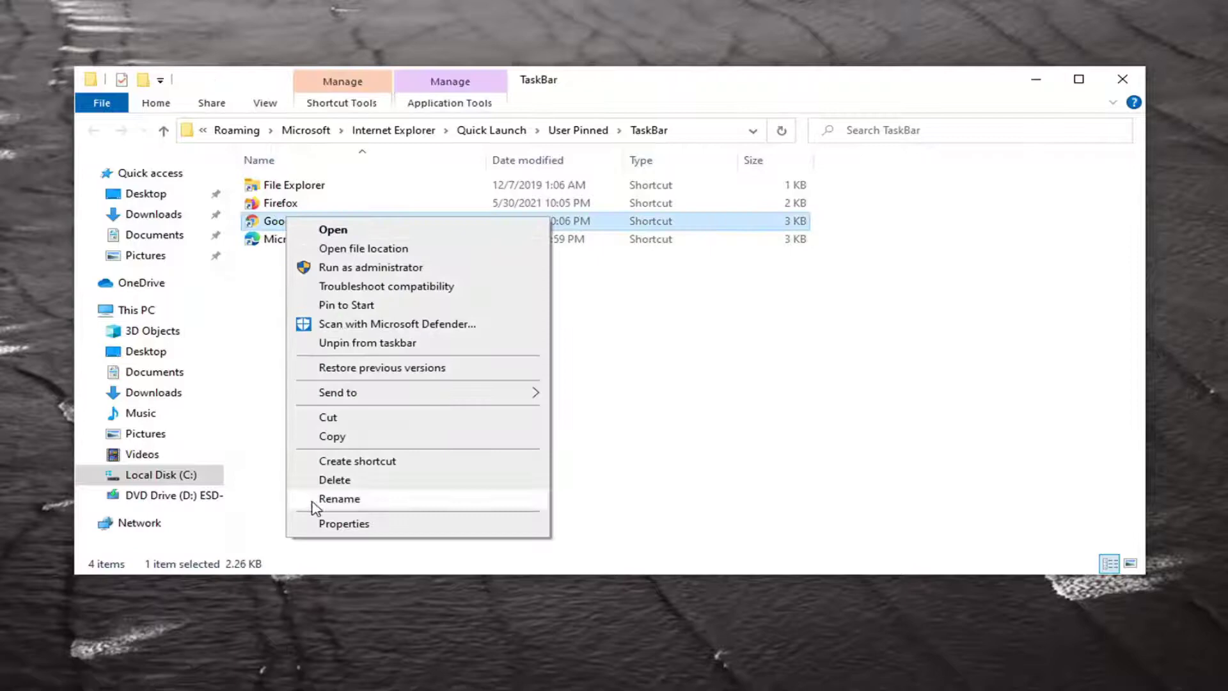
click(331, 480)
drag(477, 365, 325, 165)
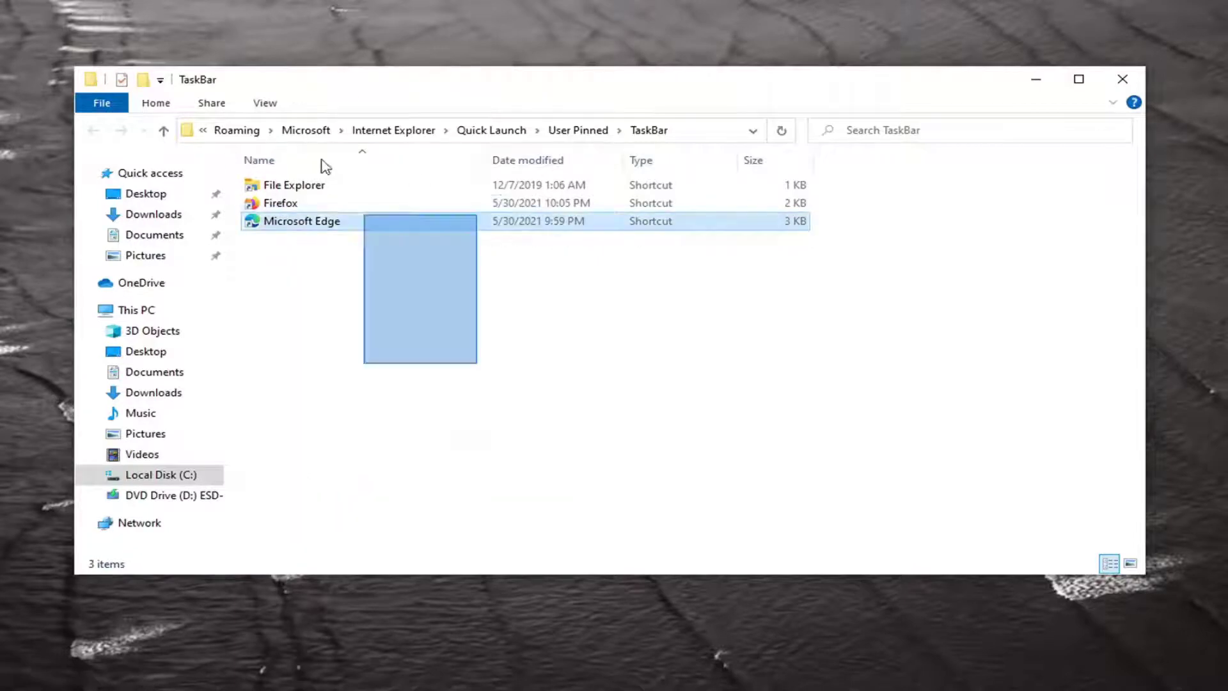
right_click(346, 206)
click(391, 425)
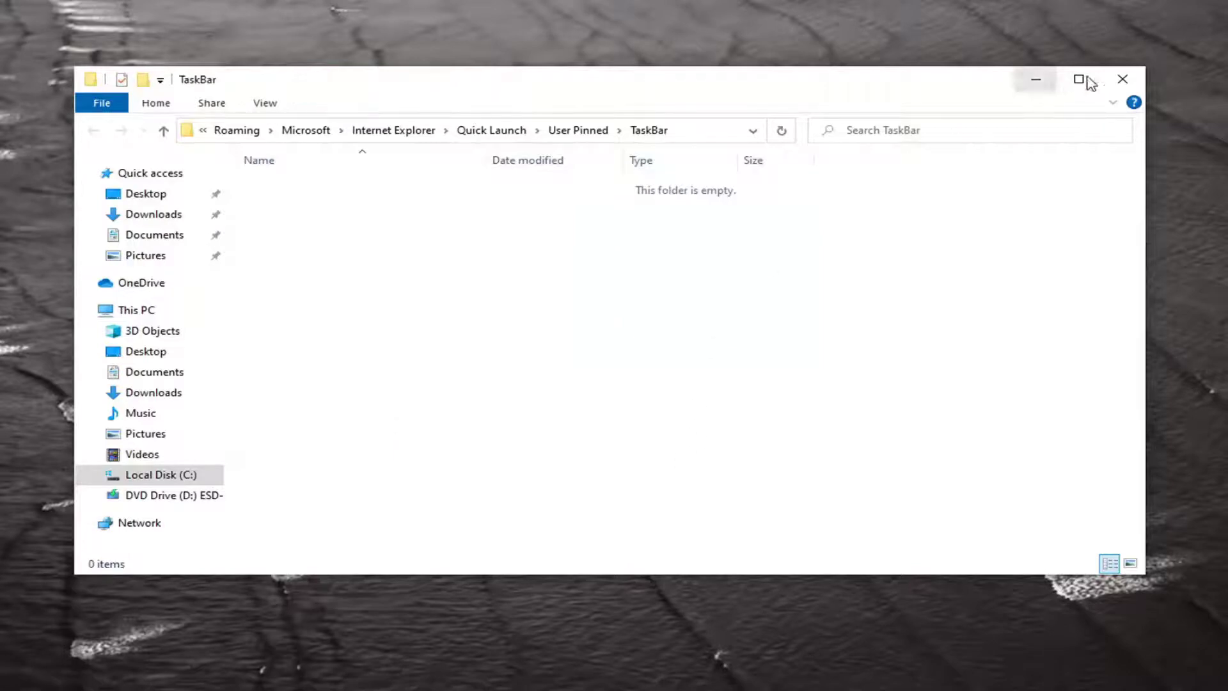
- Close the emptied TaskBar folder and restart the PC from the Start menu
click(1123, 79)
key(super)
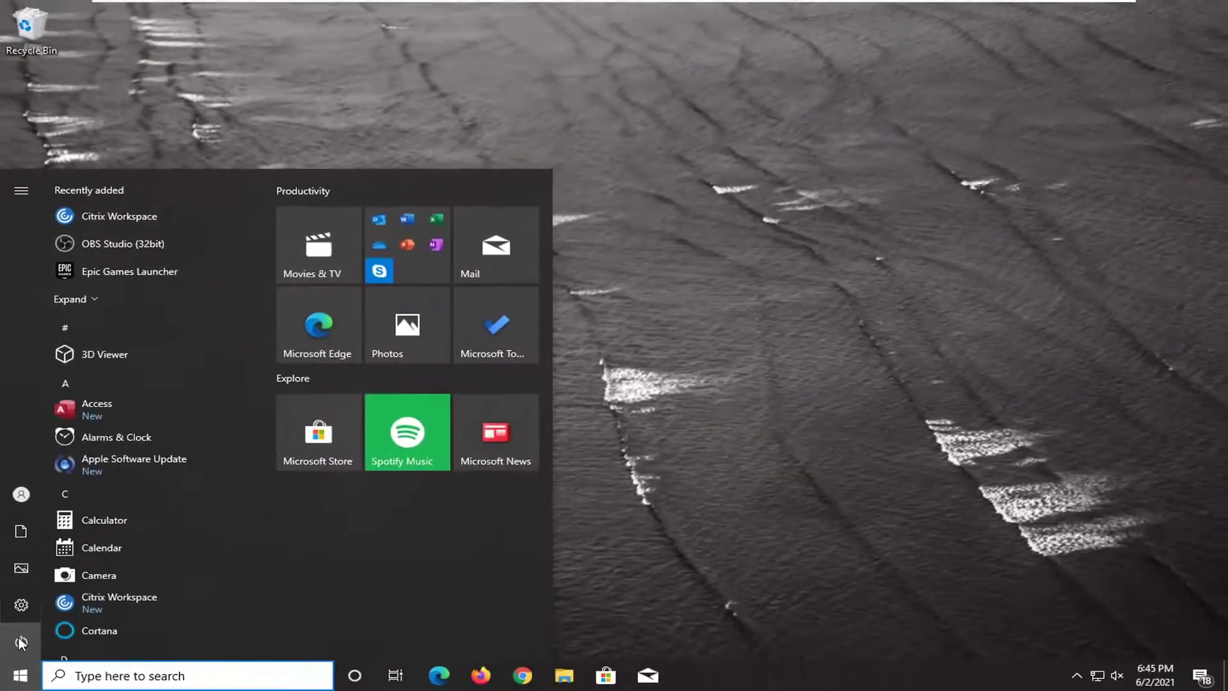
click(21, 642)
click(52, 604)
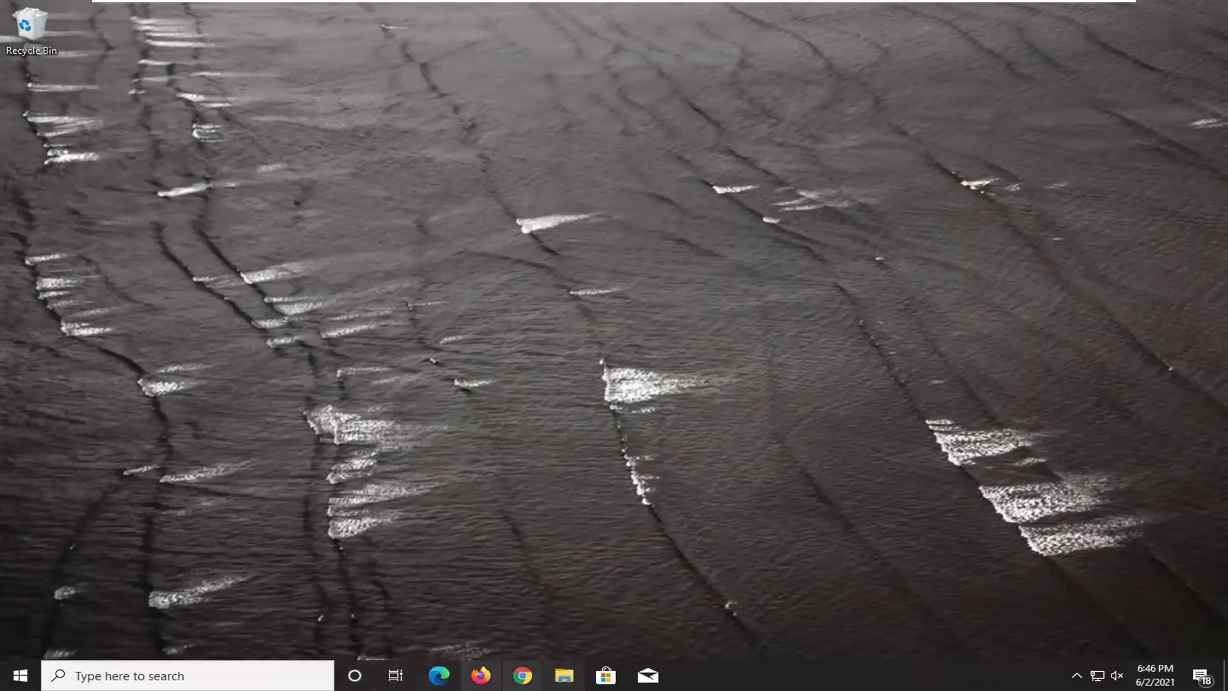
- Unpin the Chrome icon, leaving Edge, Firefox, File Explorer, Store and Mail pinned
right_click(523, 676)
click(489, 642)
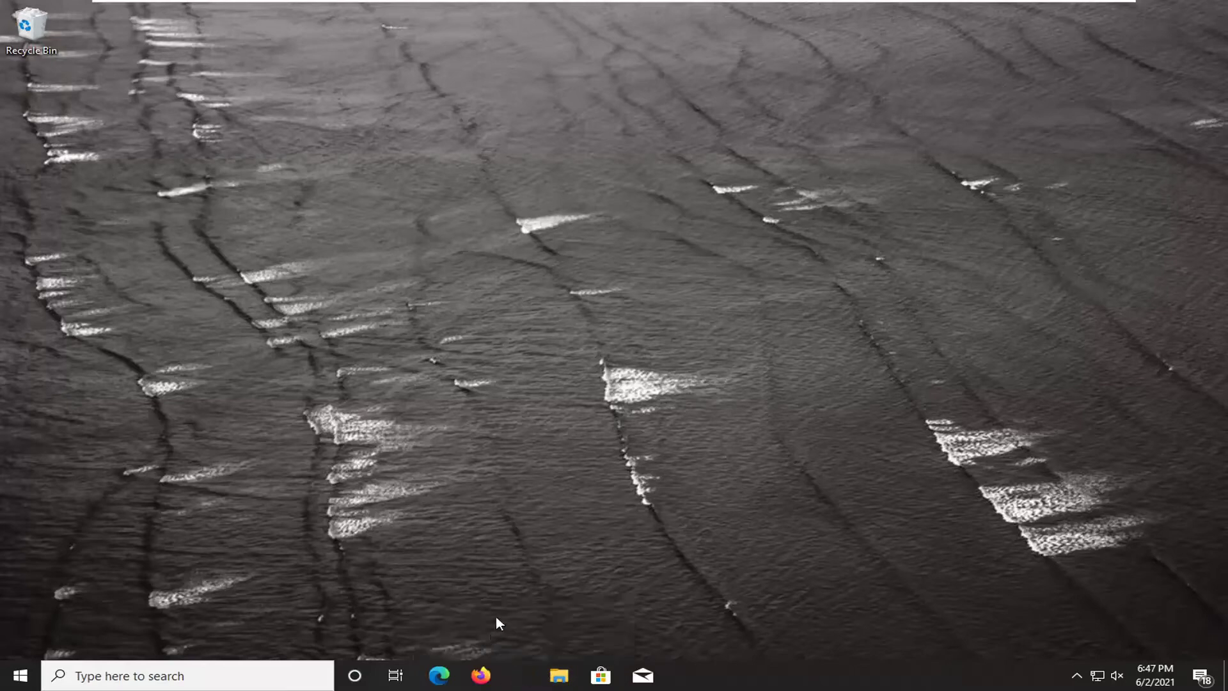